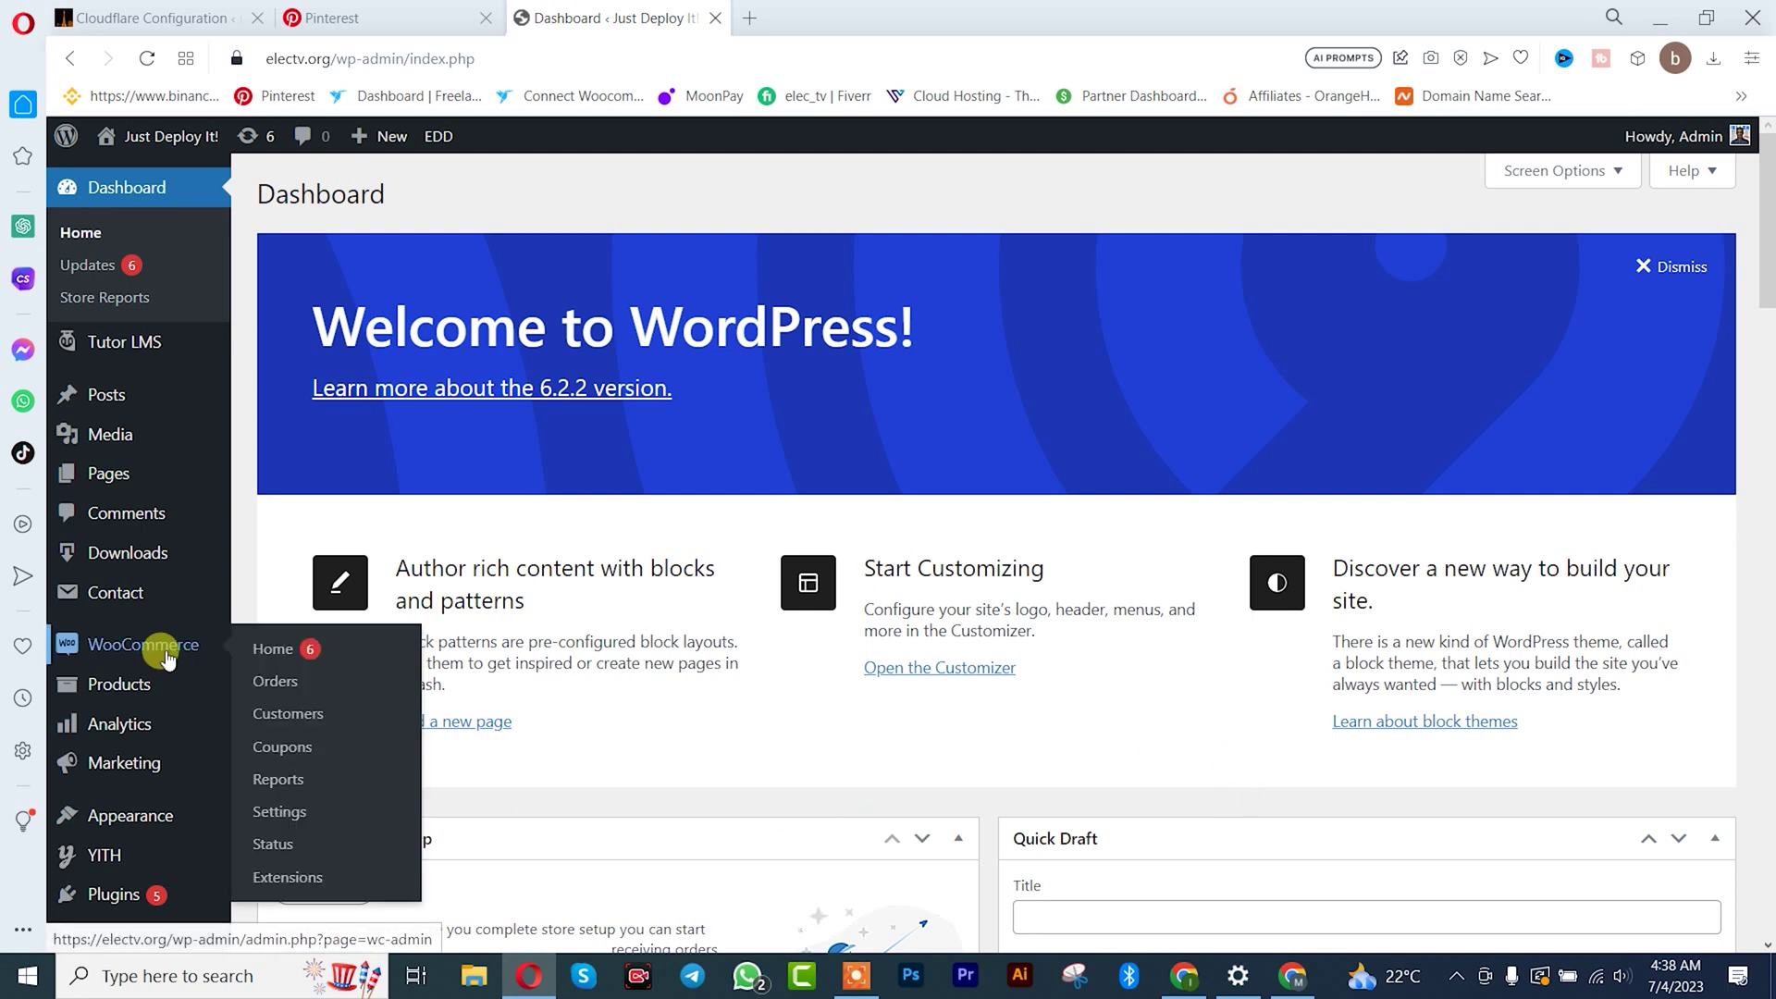
# Go to WooCommerce Settings and switch to the Advanced tab.
pyautogui.click(285, 814)
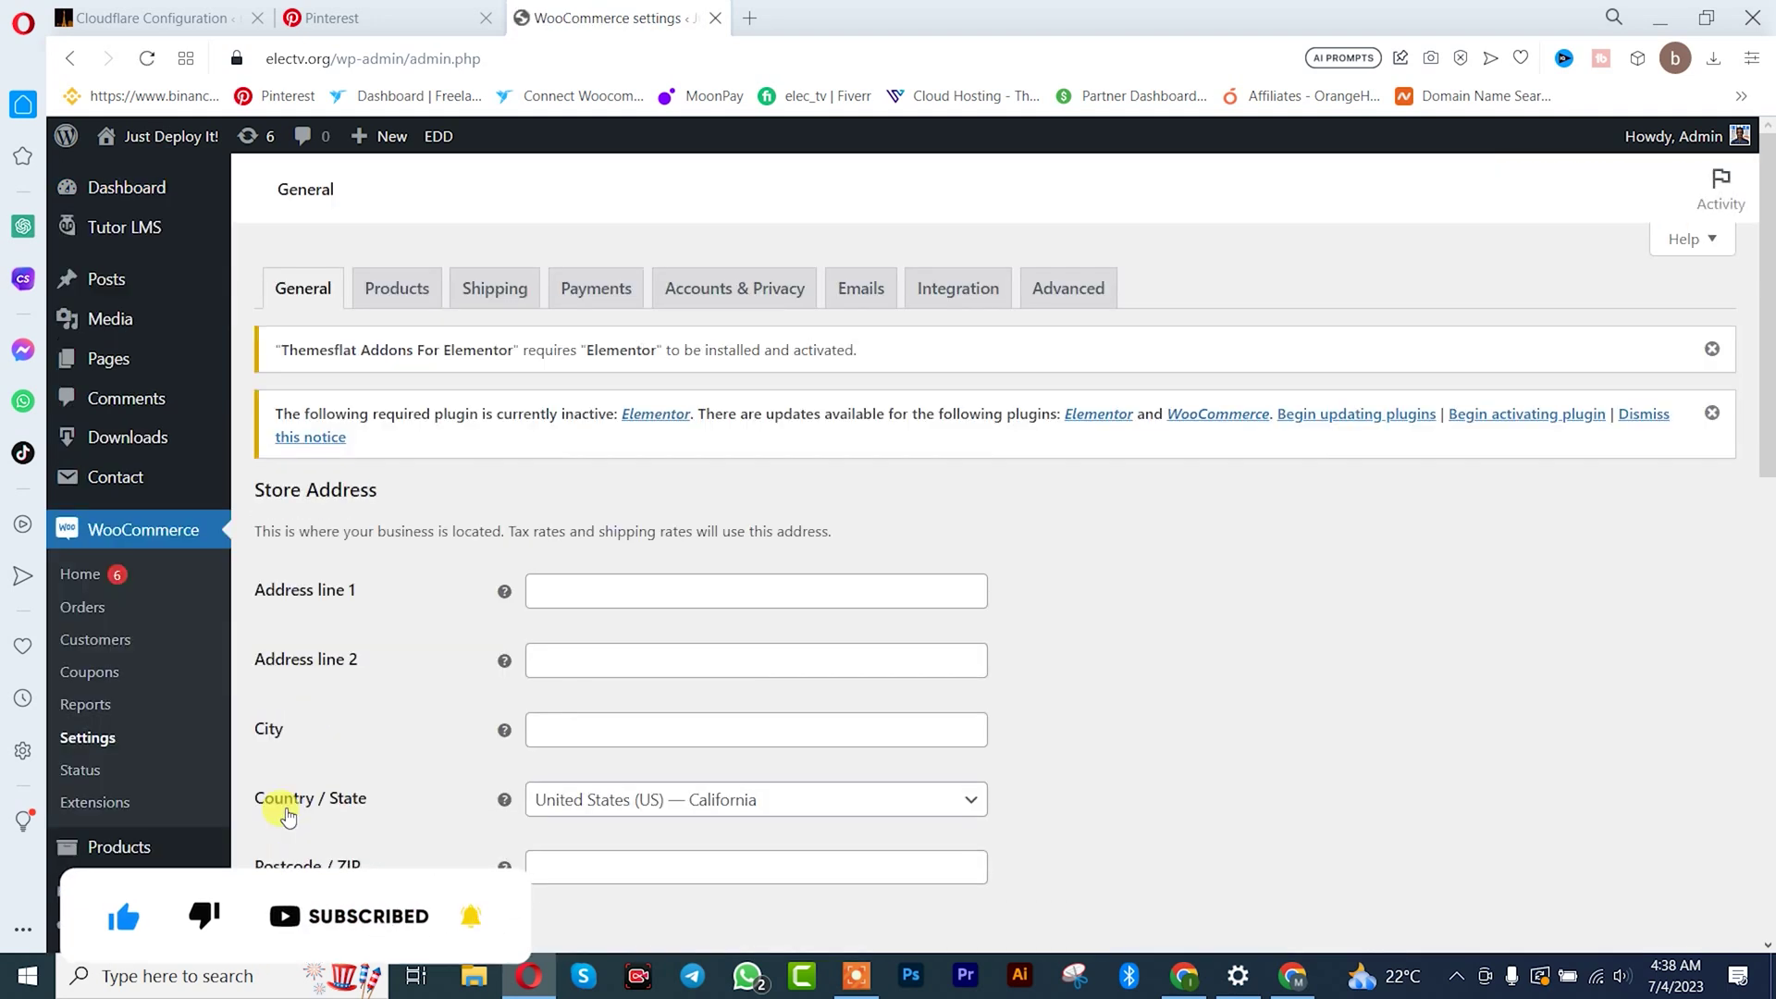
pyautogui.click(1083, 295)
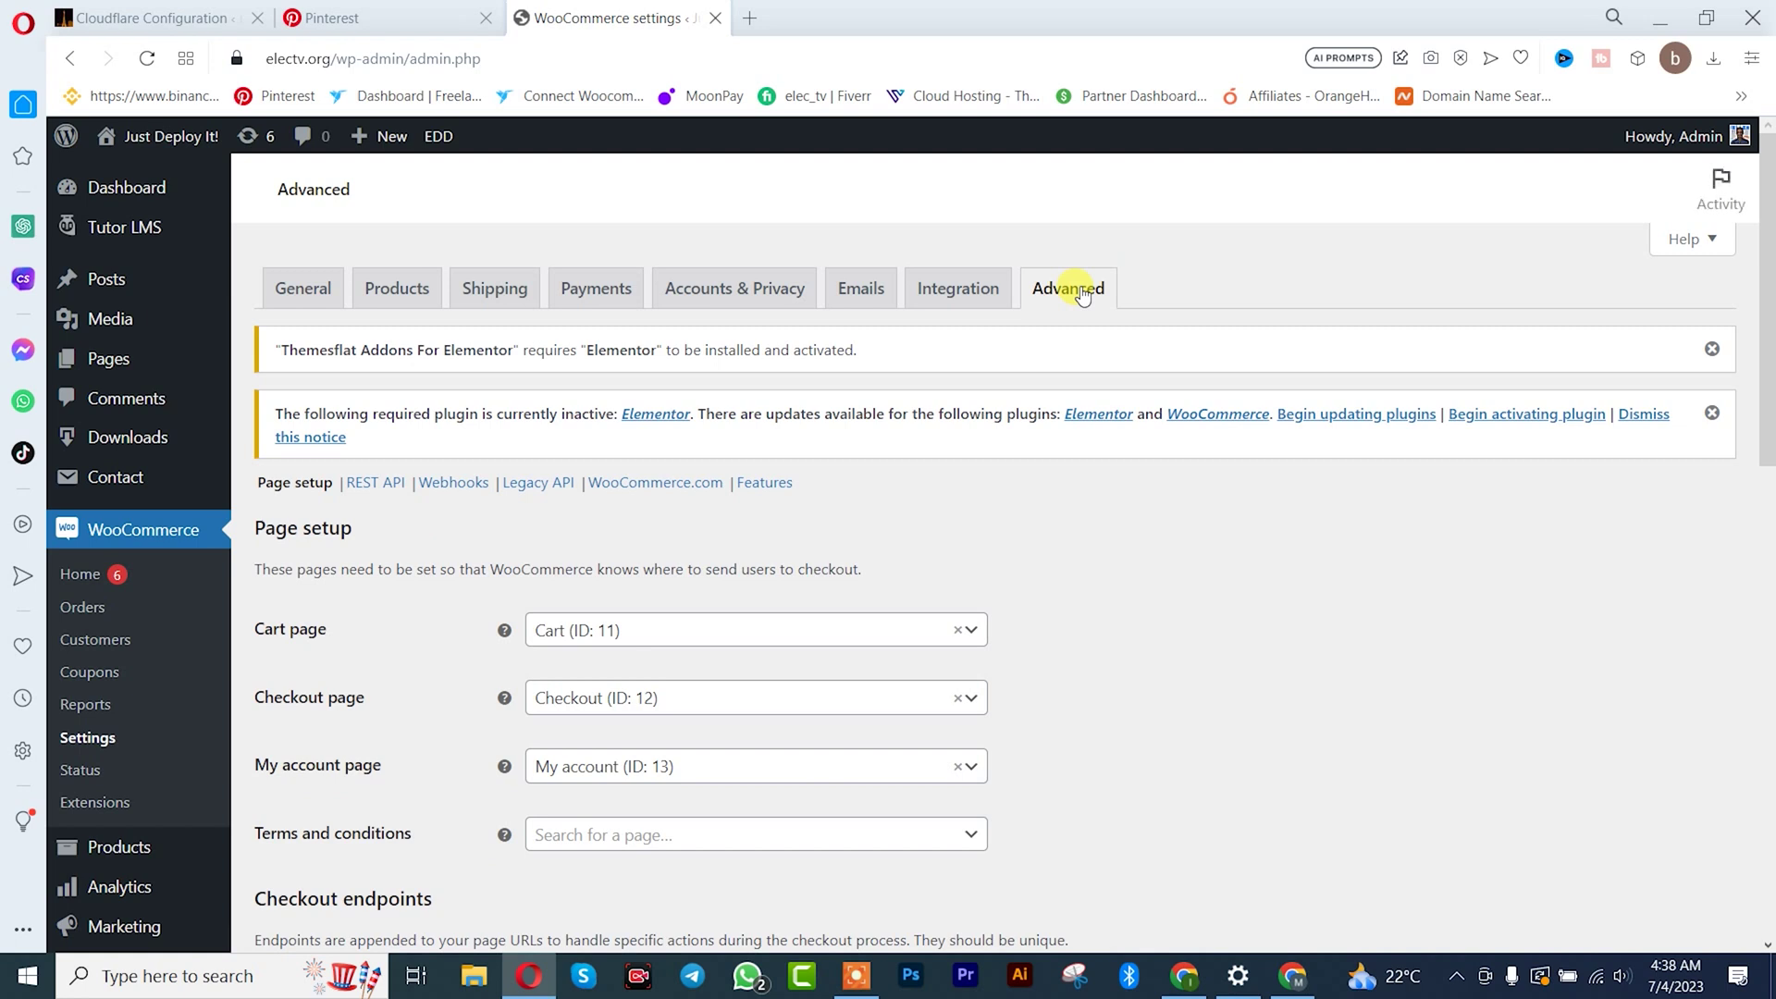
# Open the REST API keys section and start a new API key.
pyautogui.click(374, 486)
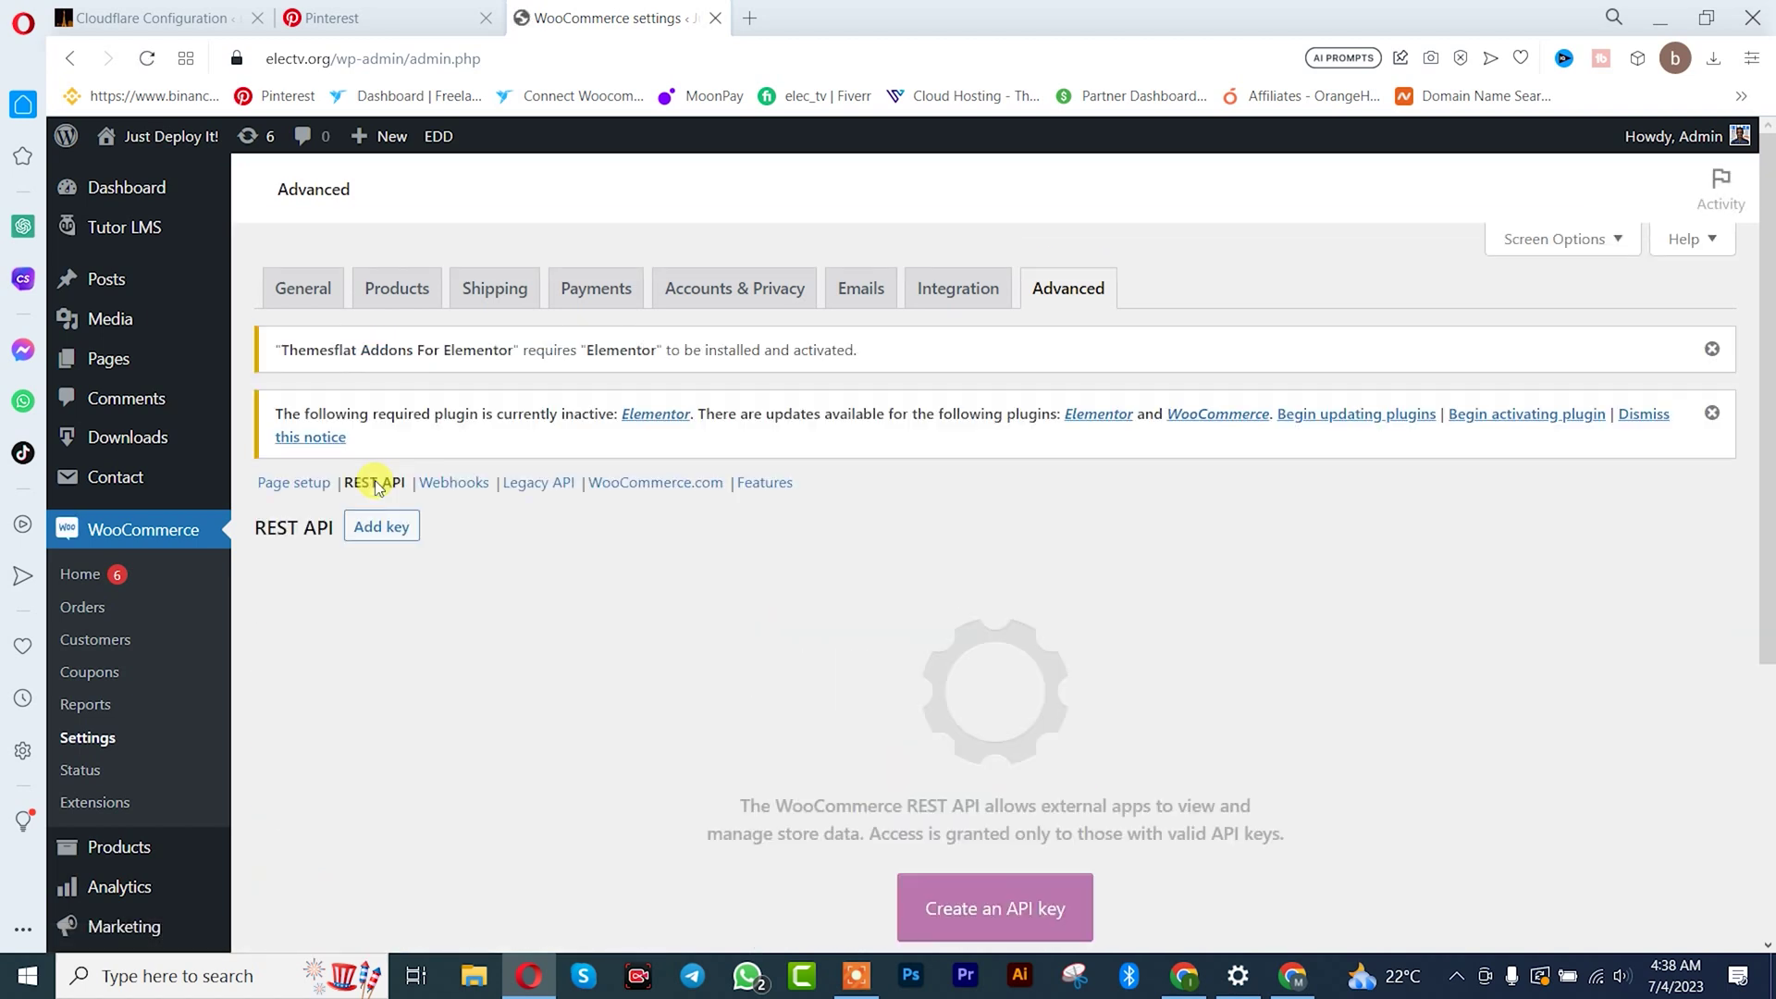
pyautogui.scroll(-2, 708, 667)
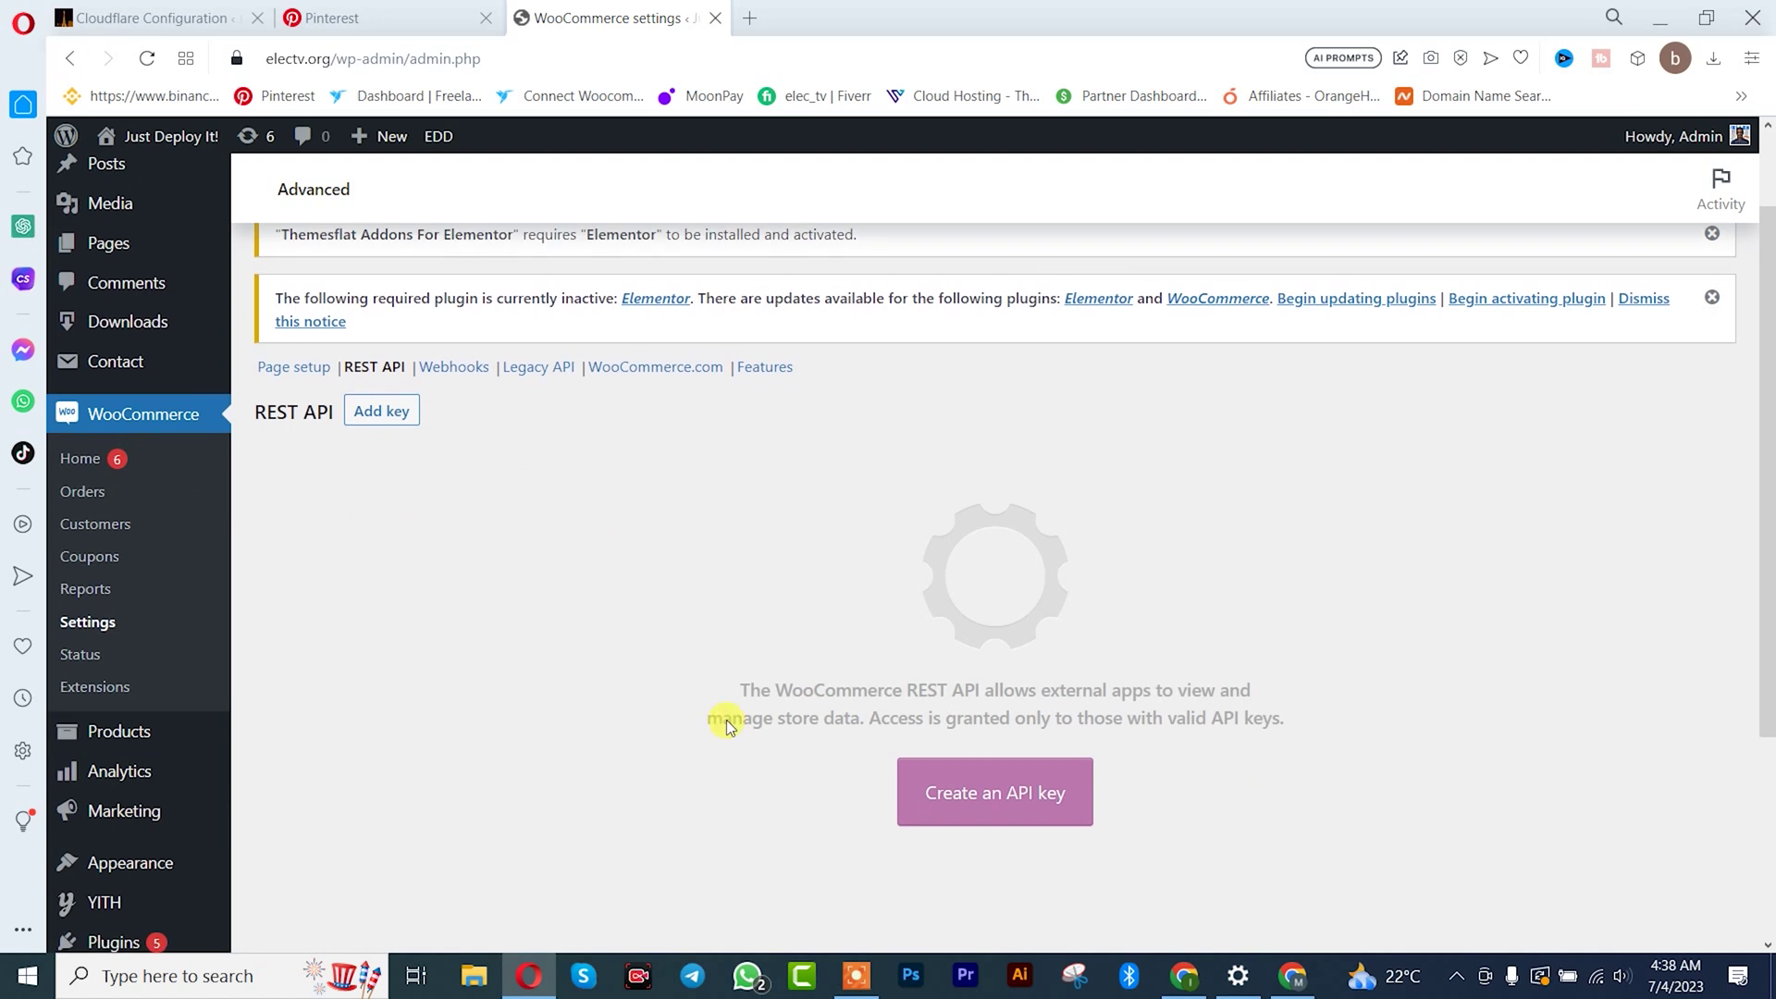
pyautogui.click(982, 802)
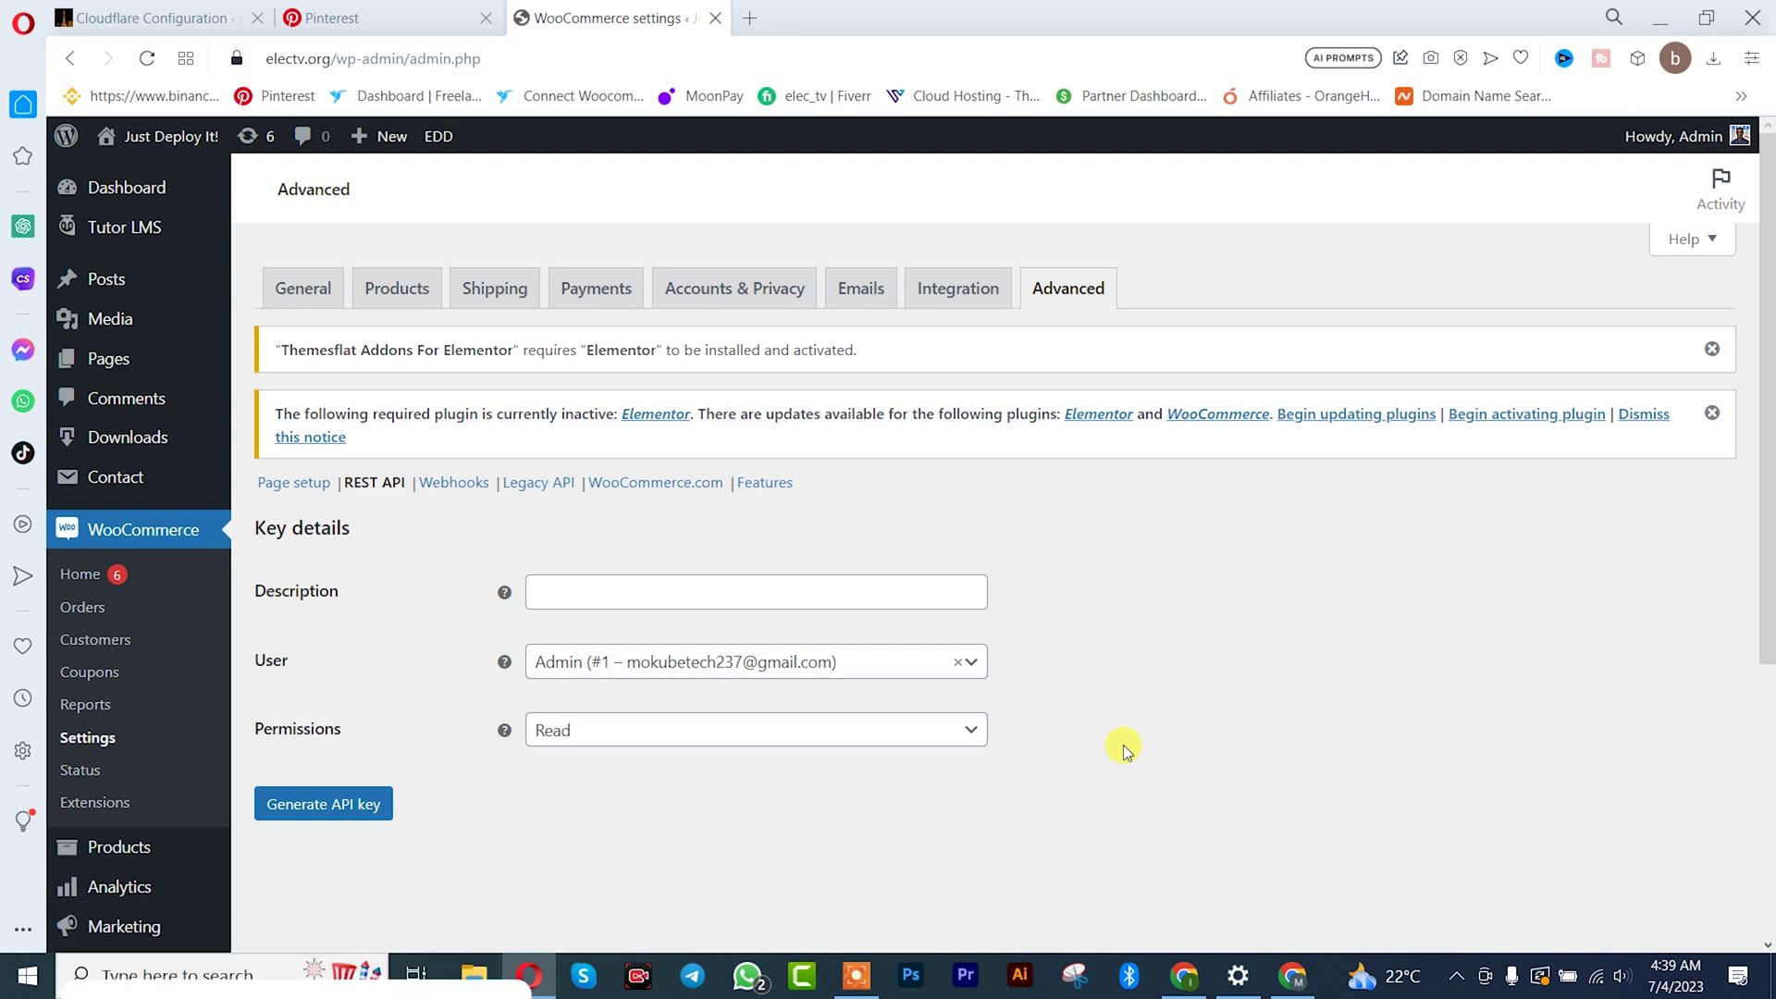
# Describe the key as 'tech', keep user Admin, and grant Read/Write permissions.
pyautogui.click(725, 589)
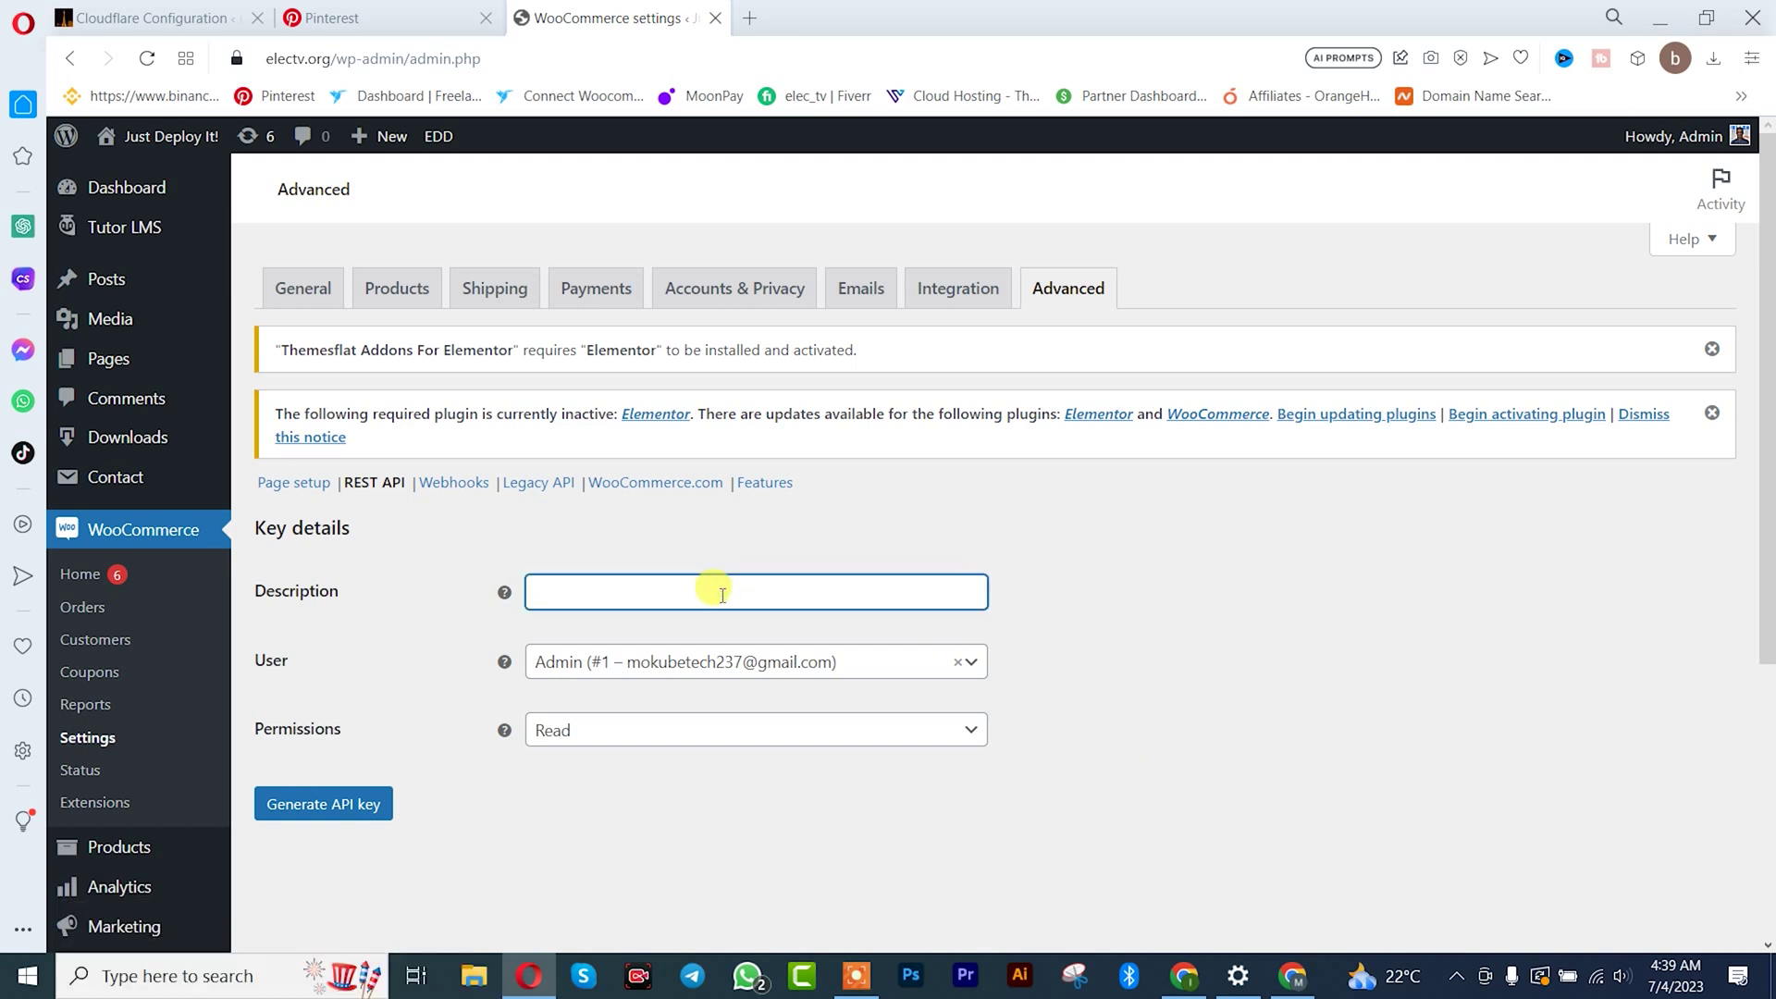
pyautogui.write('tech')
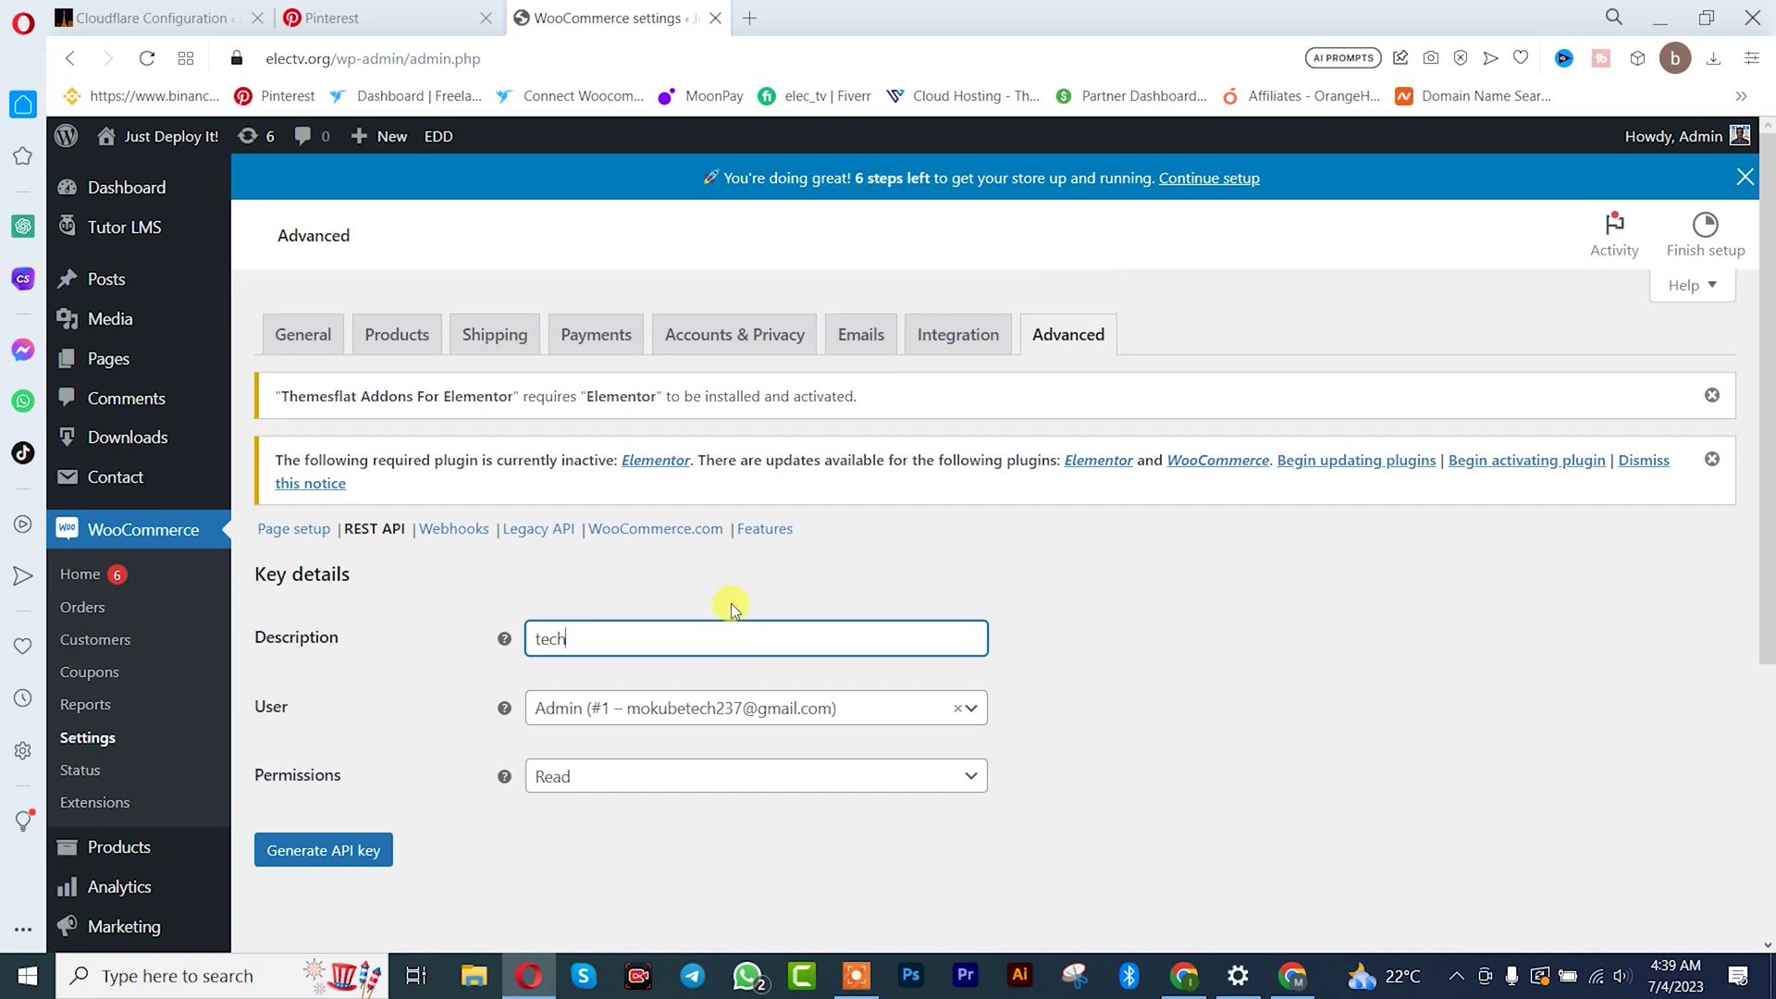
pyautogui.scroll(-1, 1042, 655)
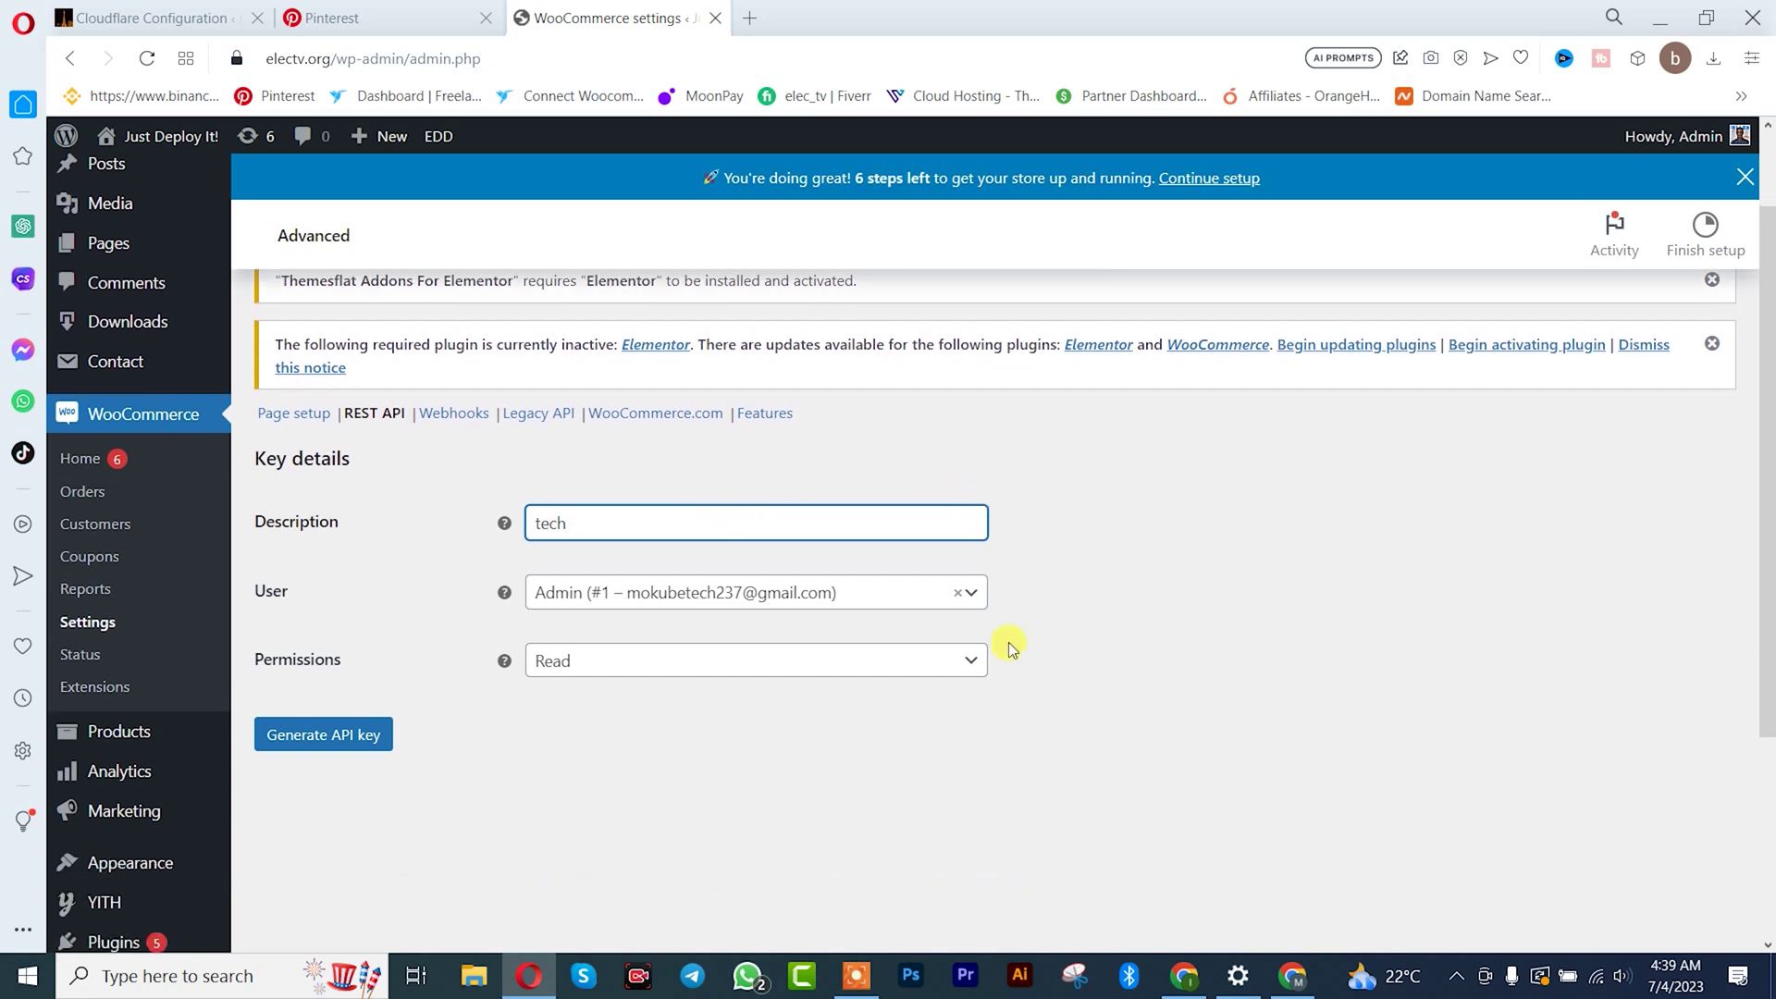
pyautogui.click(932, 603)
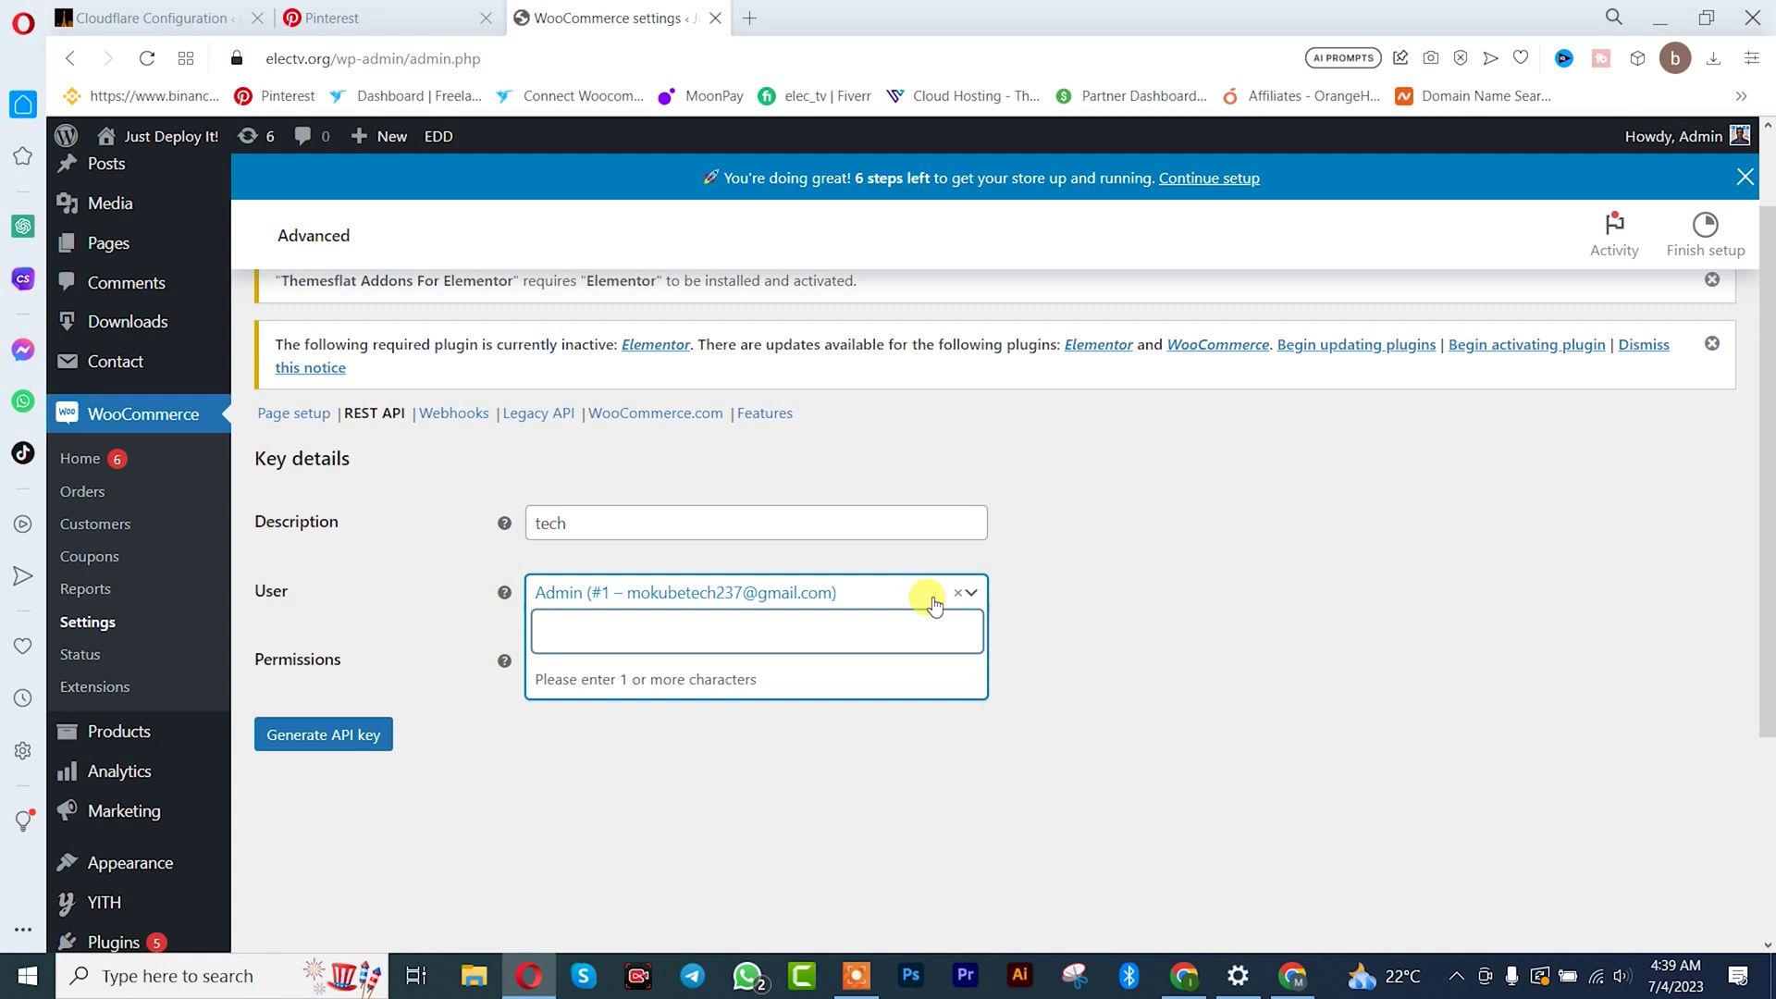
pyautogui.click(1115, 595)
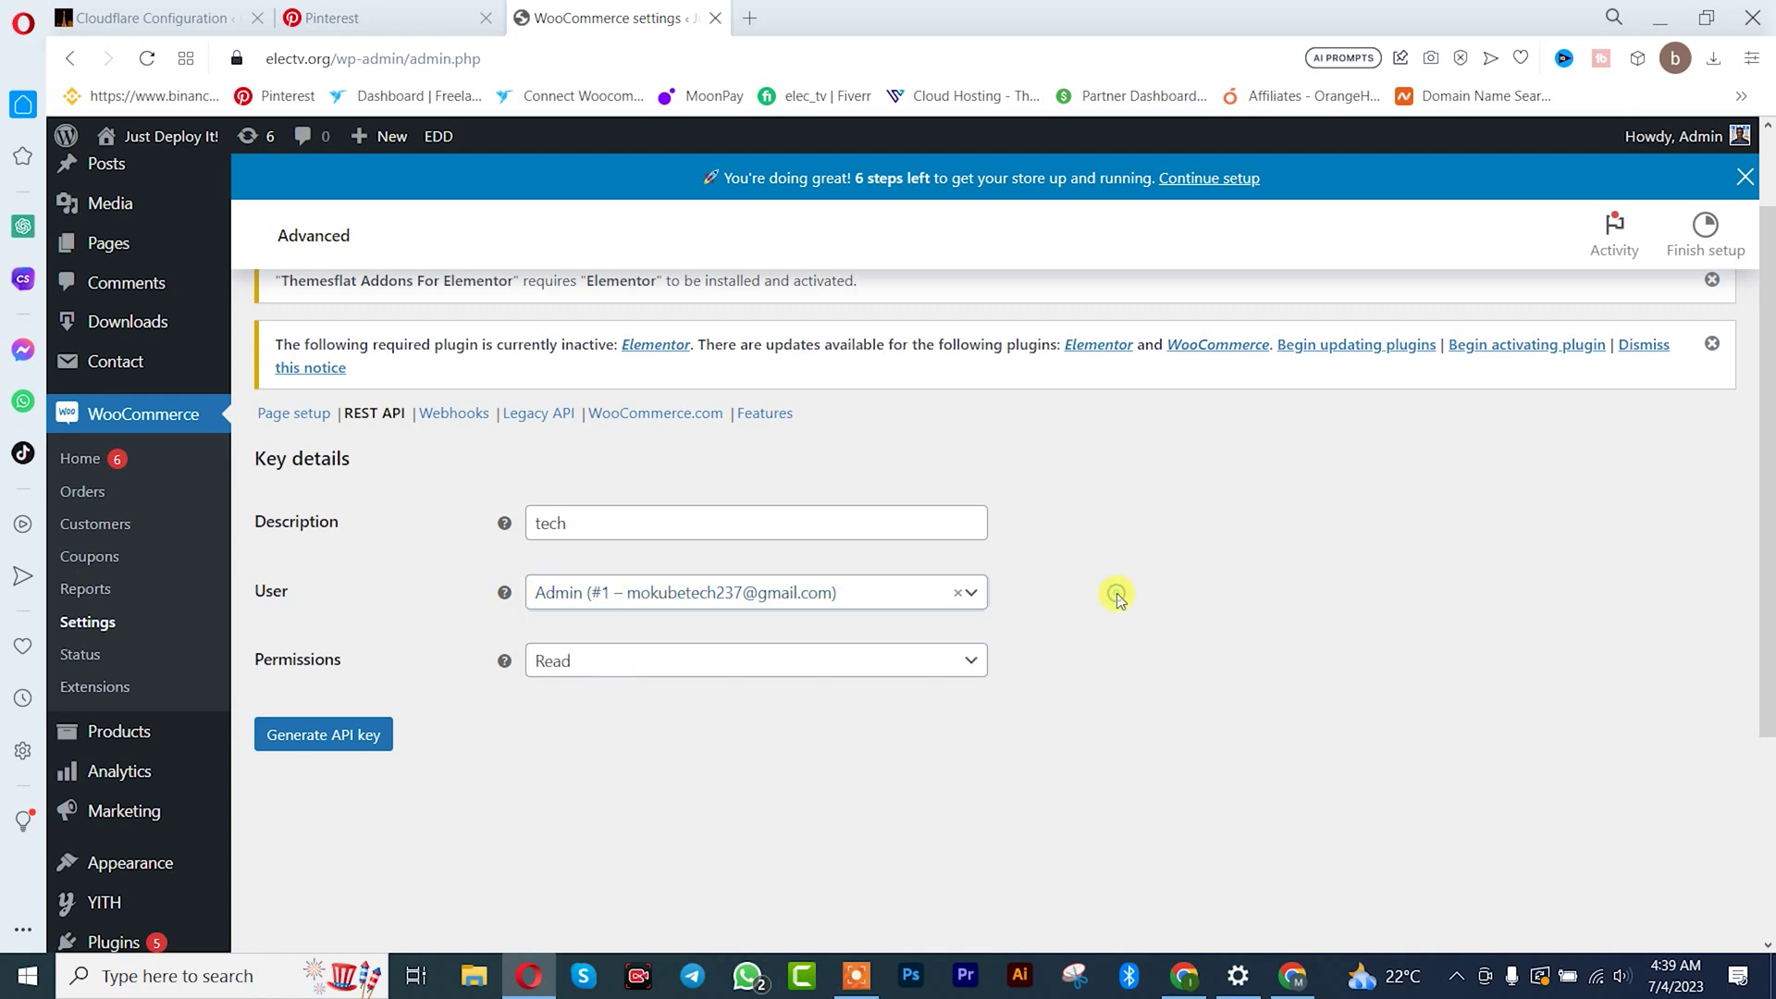
pyautogui.click(888, 664)
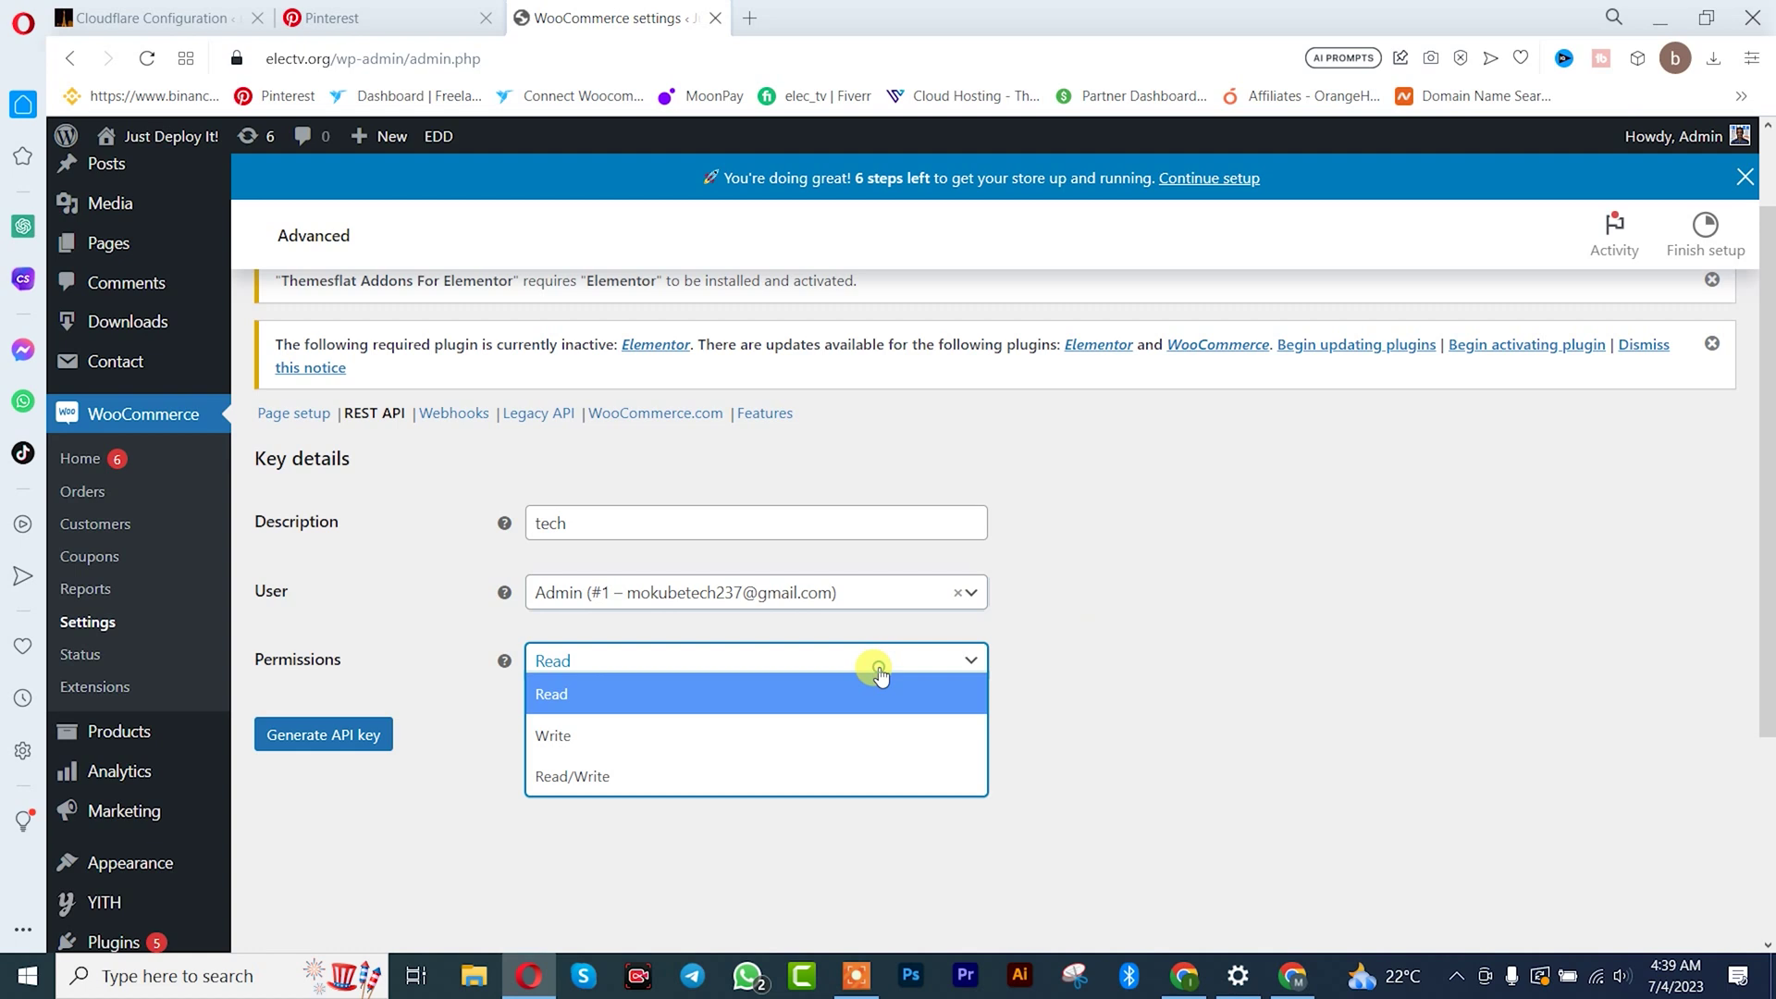
pyautogui.click(705, 781)
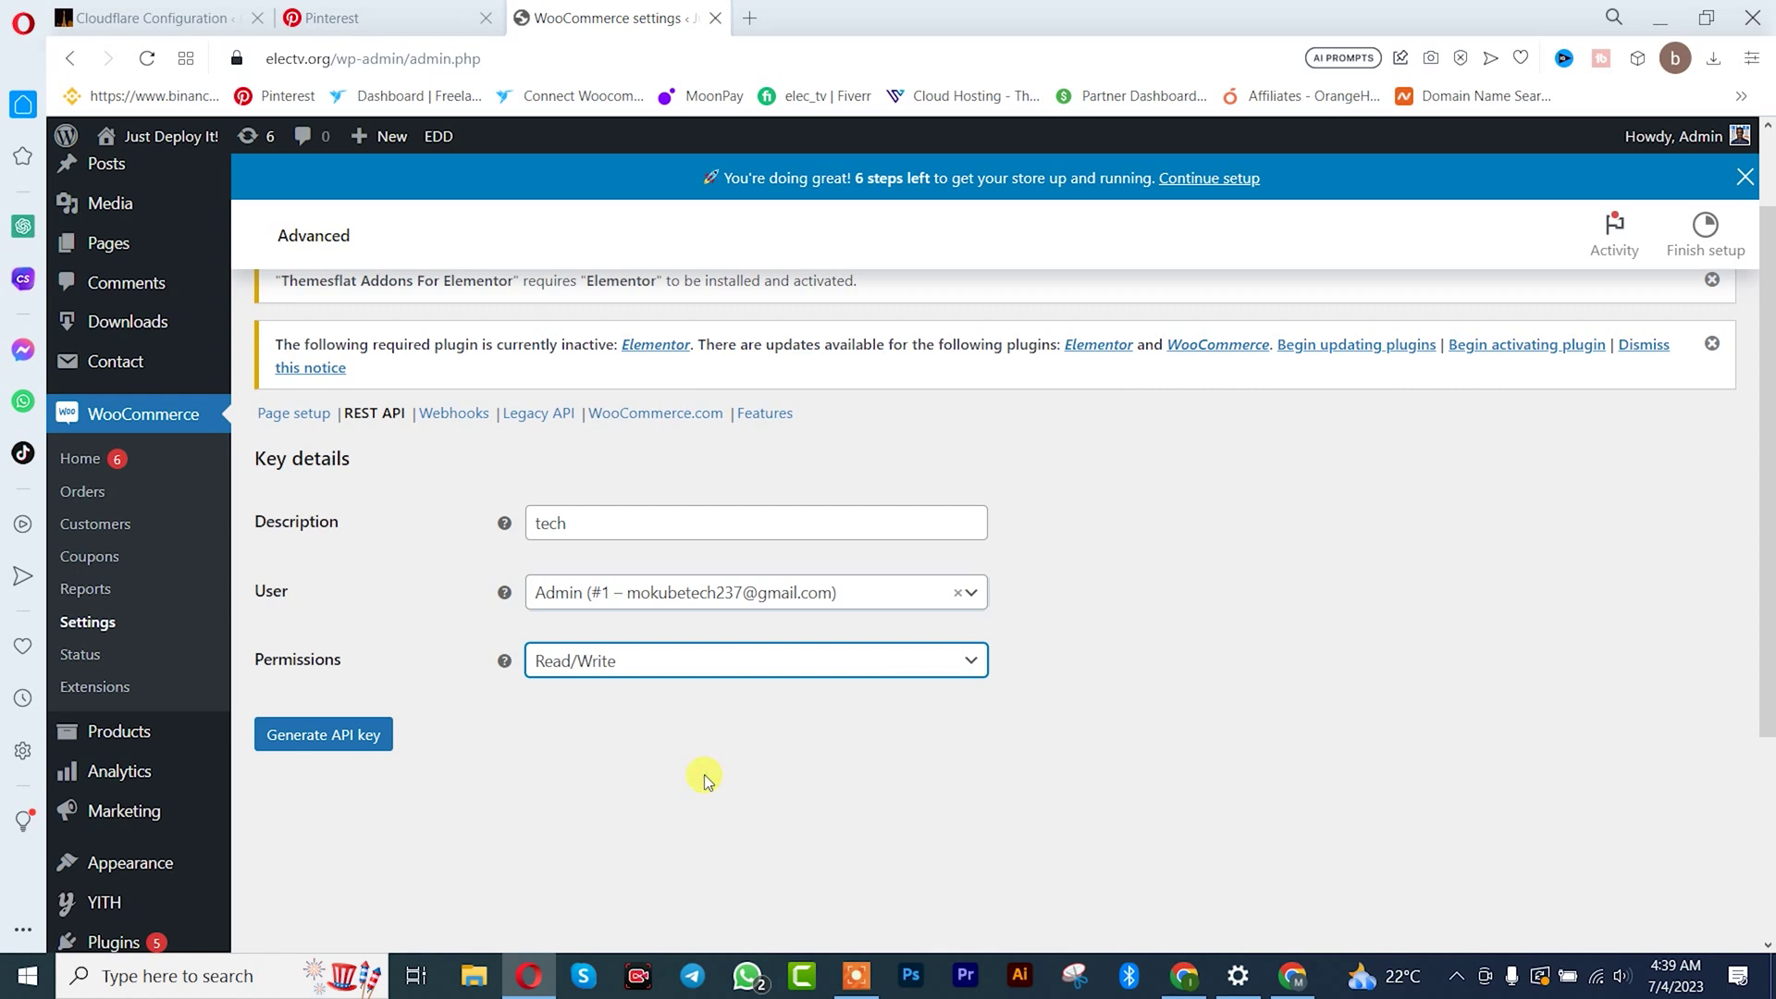
# Generate the 'tech' Read/Write API key.
pyautogui.click(325, 737)
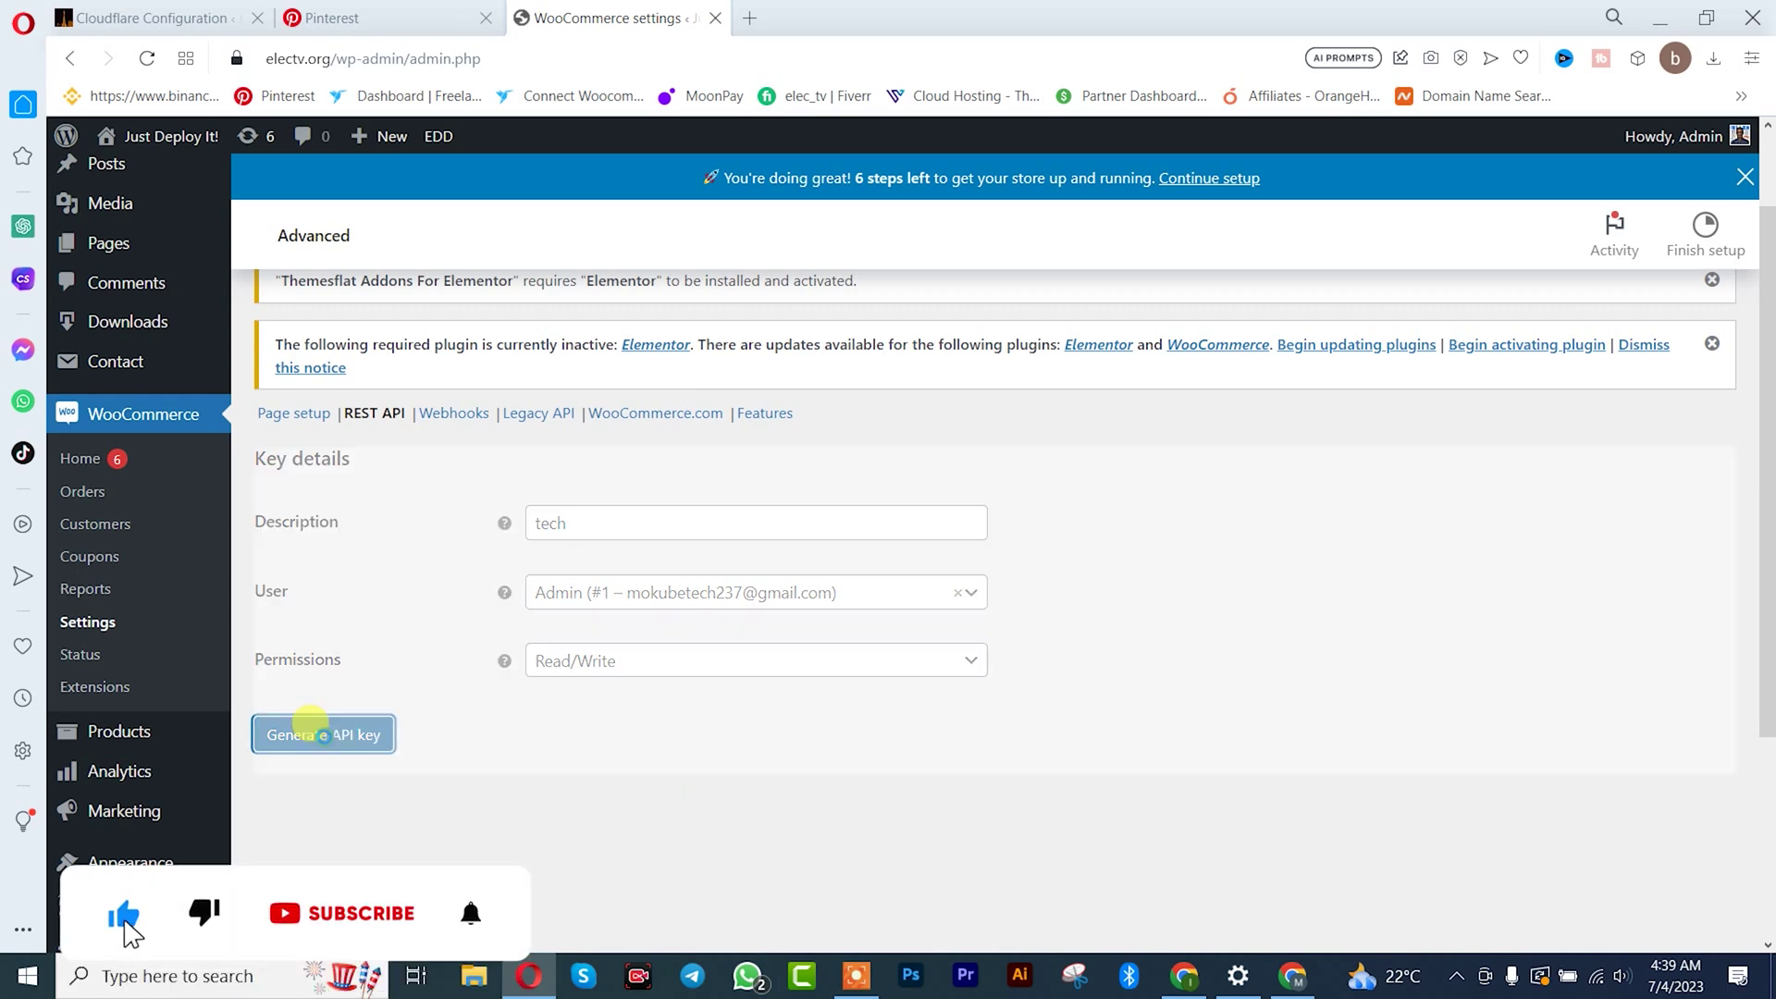